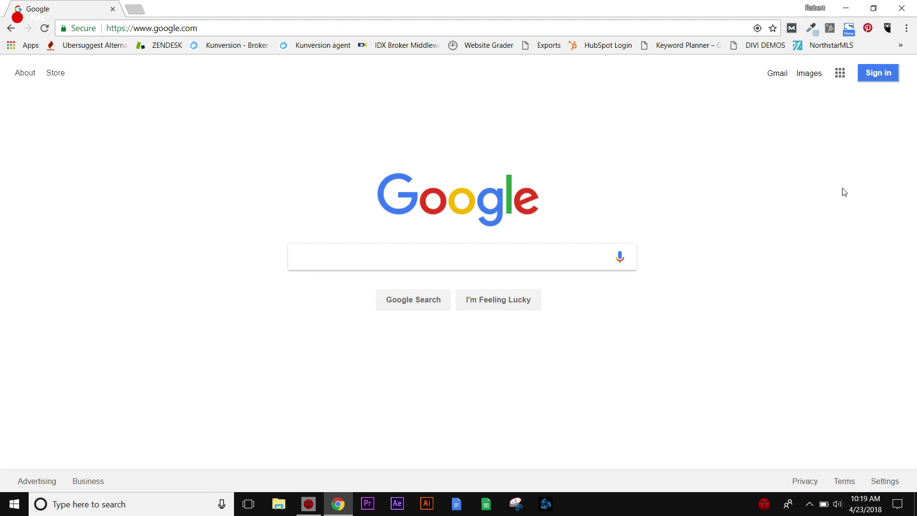
Sign in through 'Use another account' with the support e-mail address and its password.
click(871, 75)
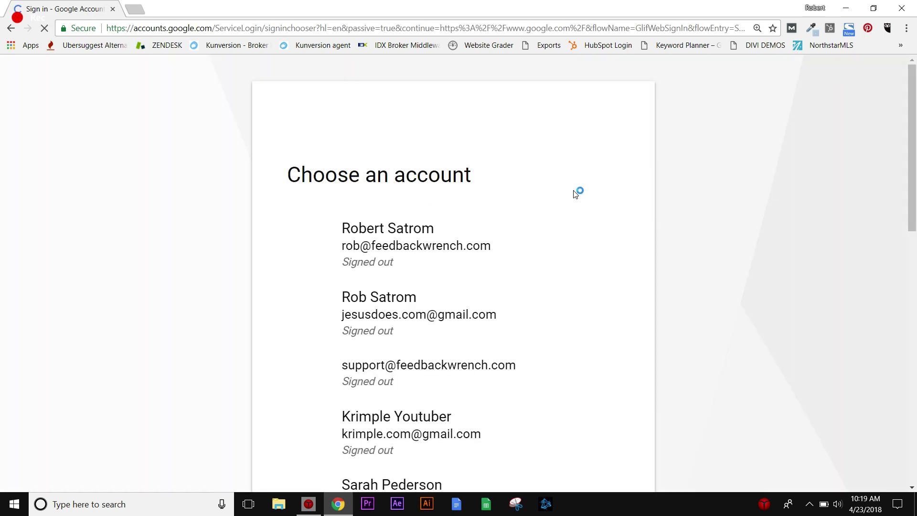
scroll(462, 227, down, 15)
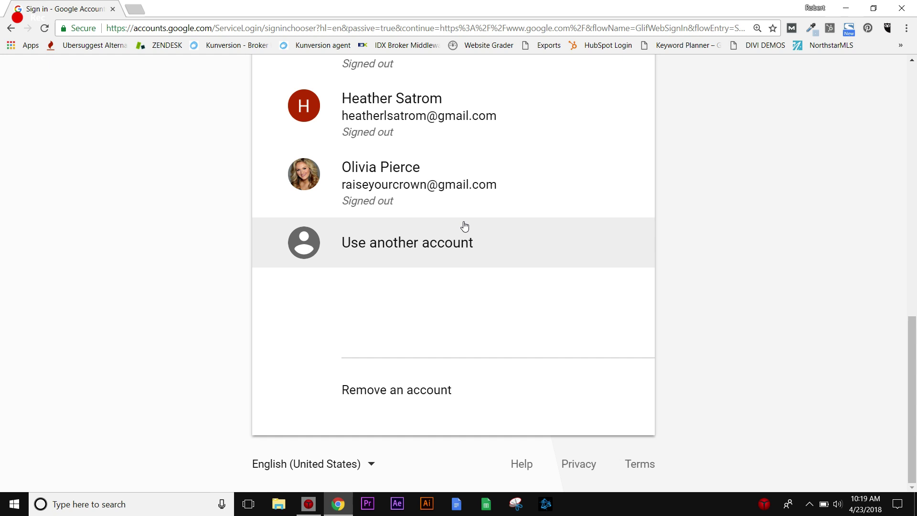
click(364, 241)
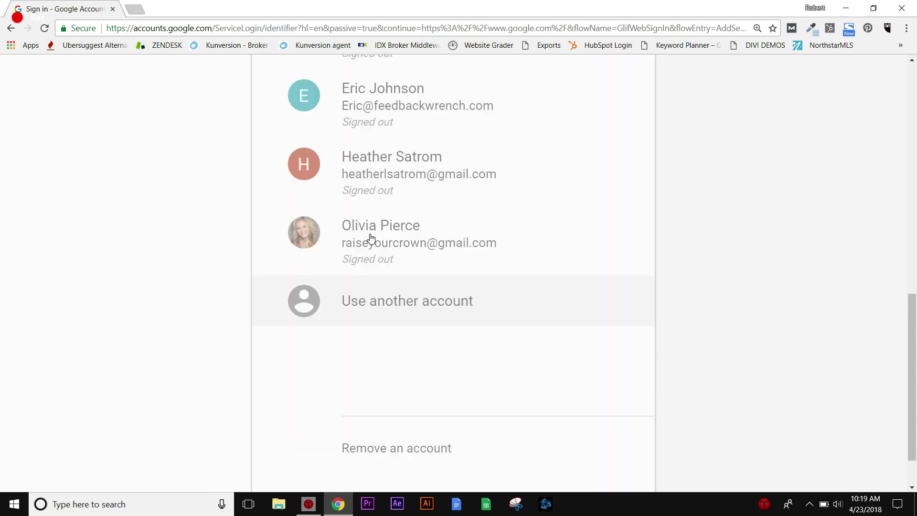
click(393, 281)
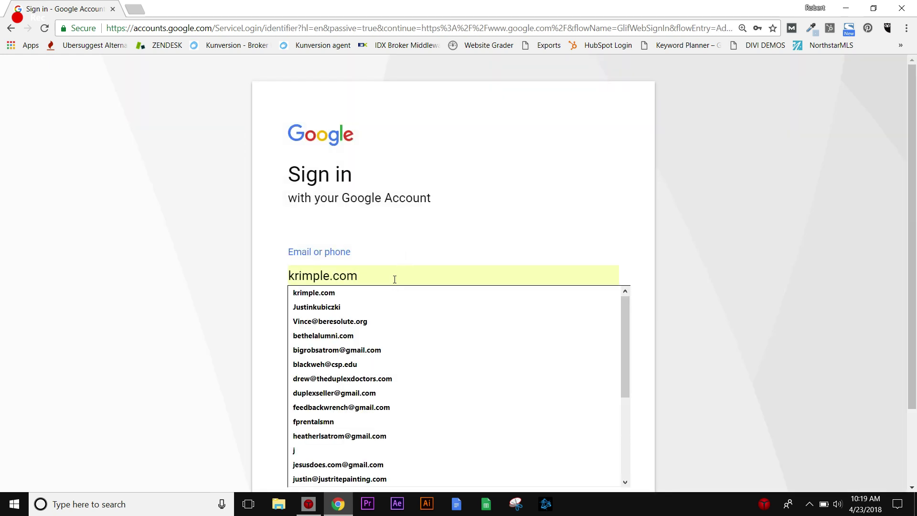
key(ctrl+a)
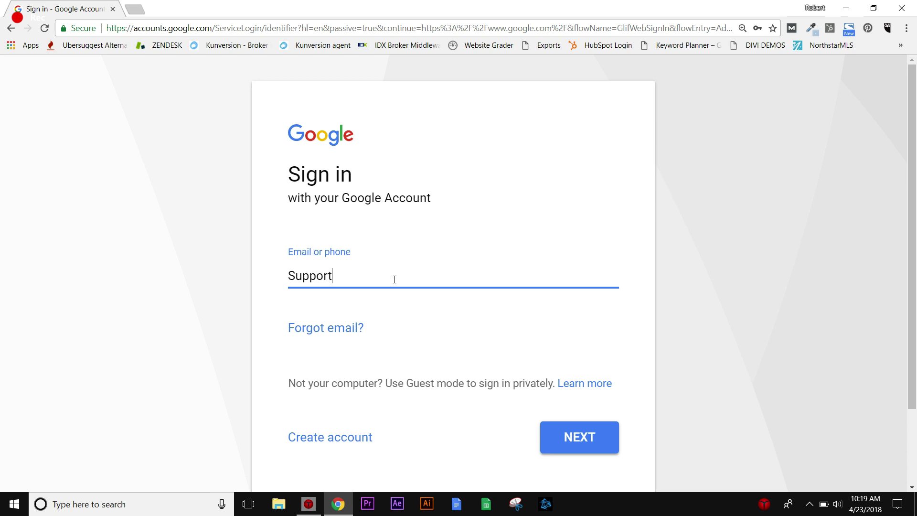
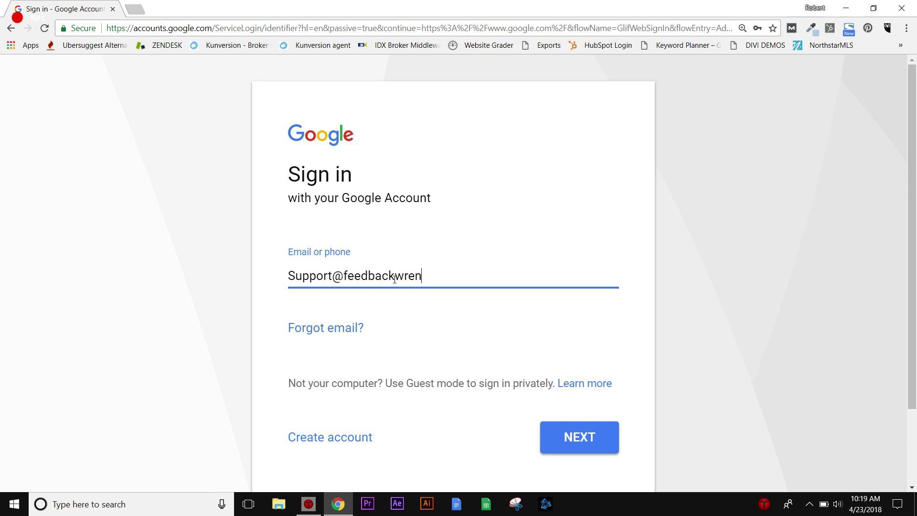
click(608, 452)
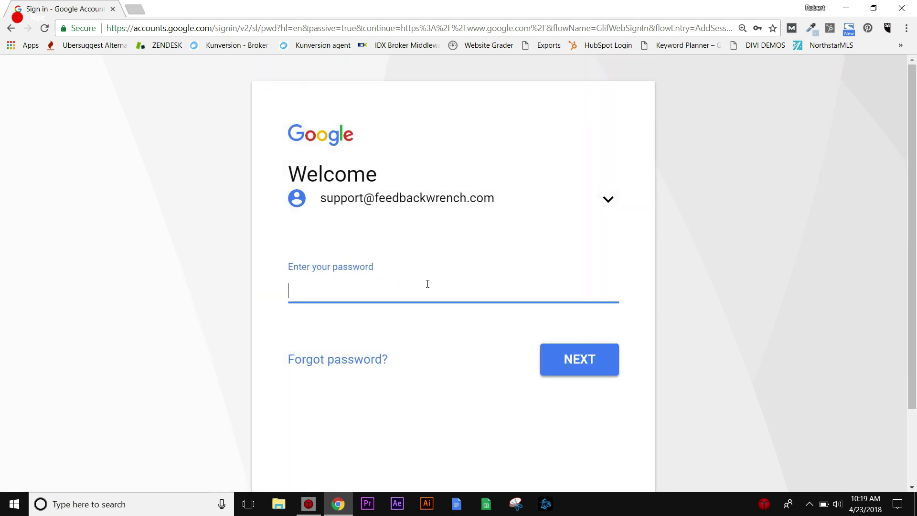
text(•••••••••••)
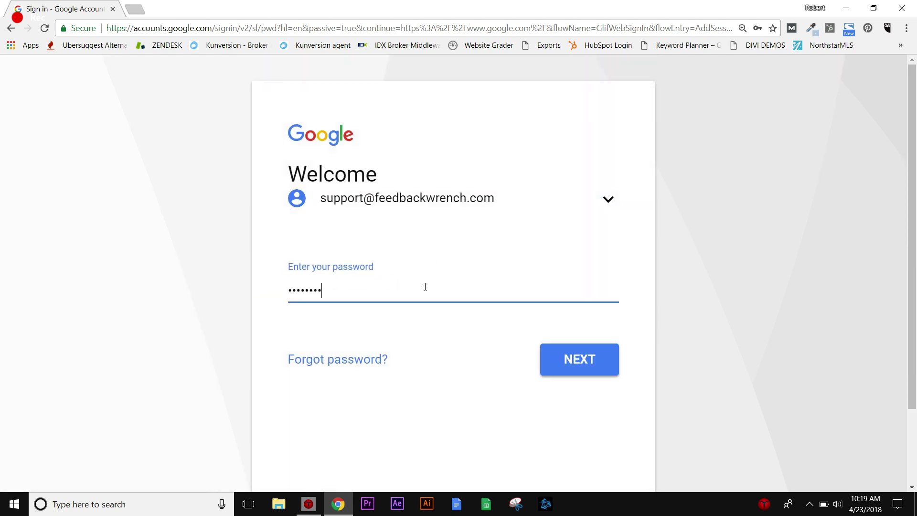
click(573, 363)
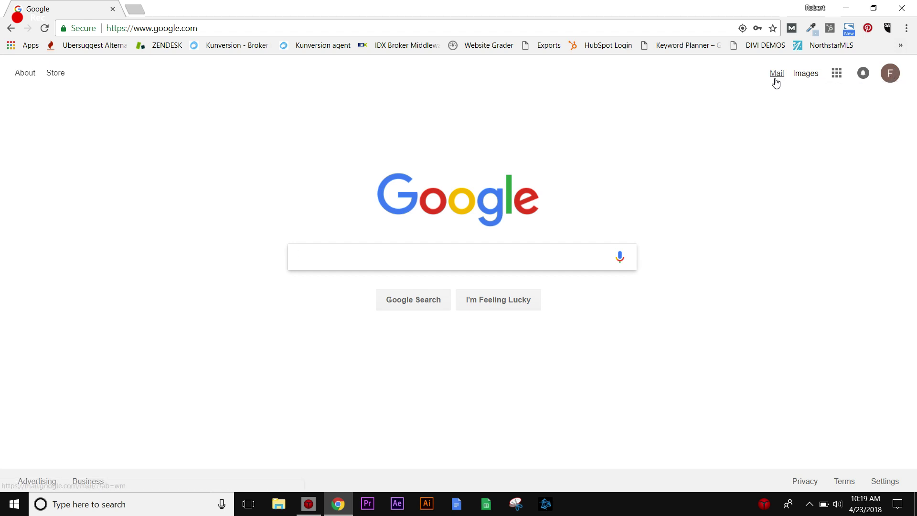
Open Google Drive from the Google apps menu and dismiss the Facebook notification.
click(837, 74)
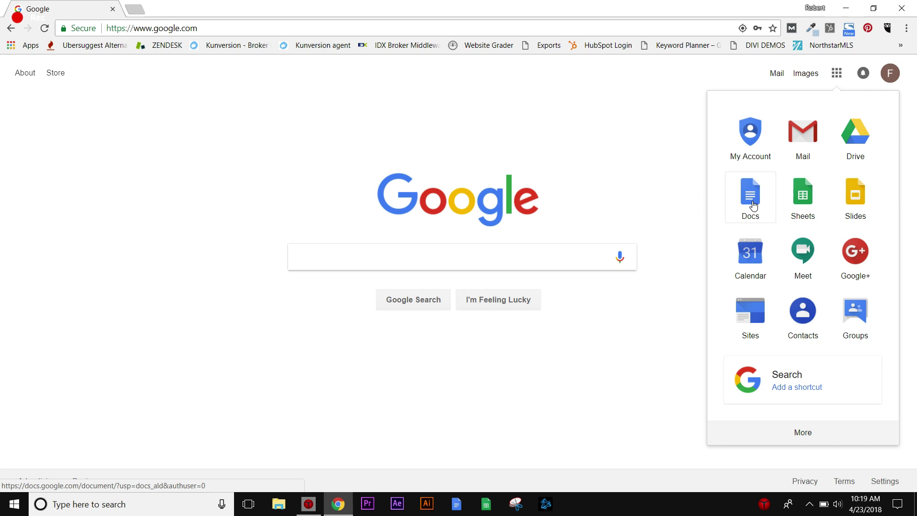
click(804, 433)
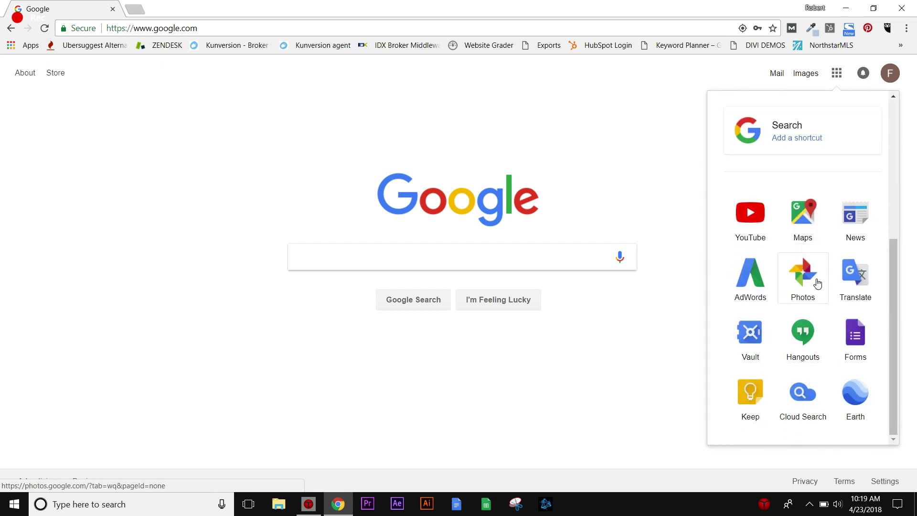
scroll(818, 283, up, 5)
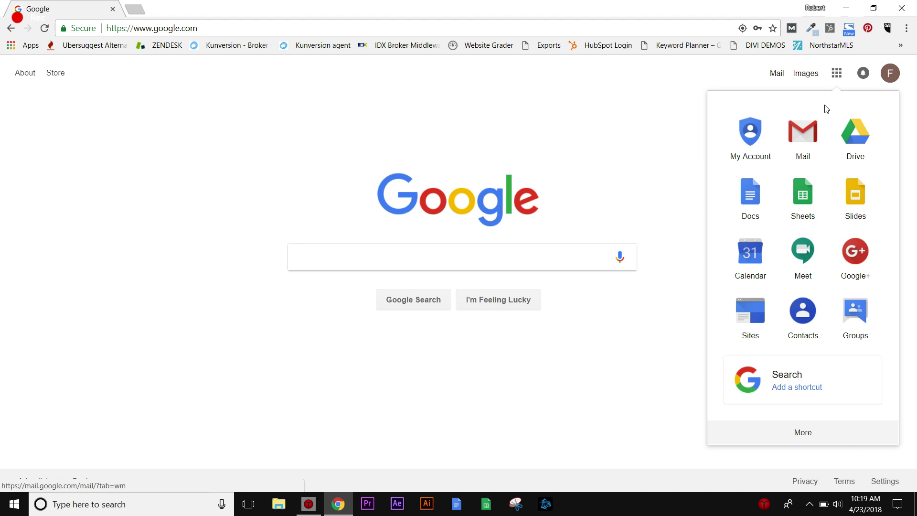
click(869, 142)
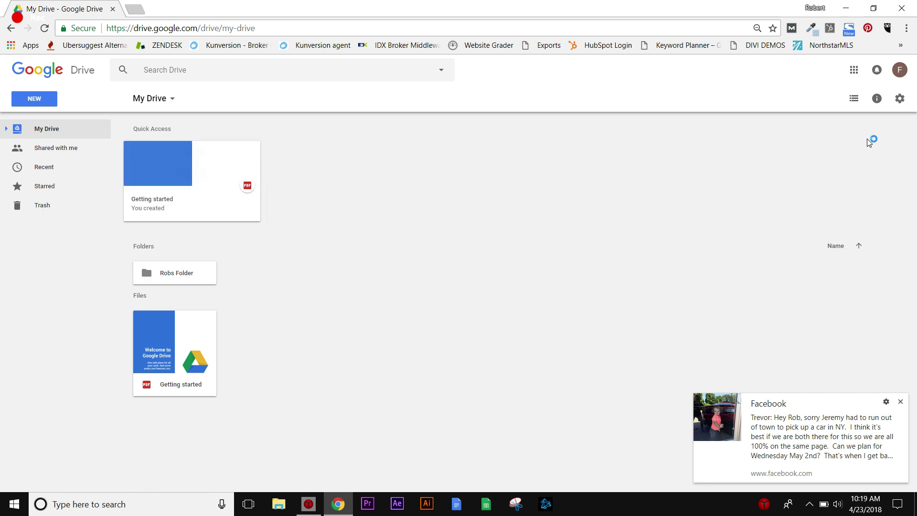
click(901, 401)
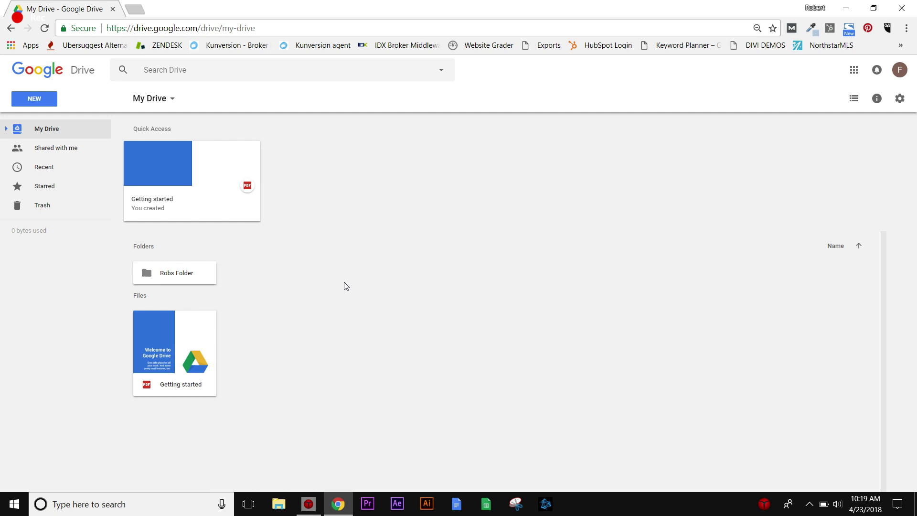
Move the essential-grid zip from the Photos folder into the Essential Graphics folder.
click(285, 502)
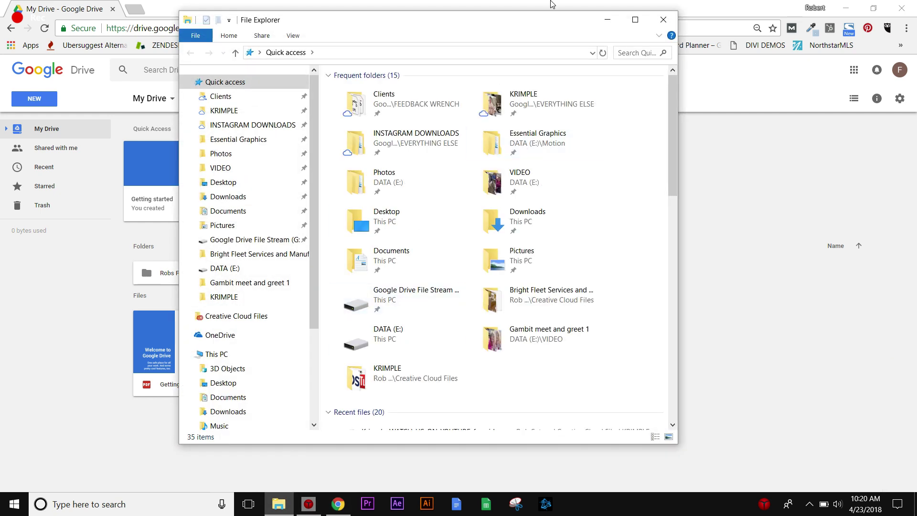
drag(469, 24, 559, 32)
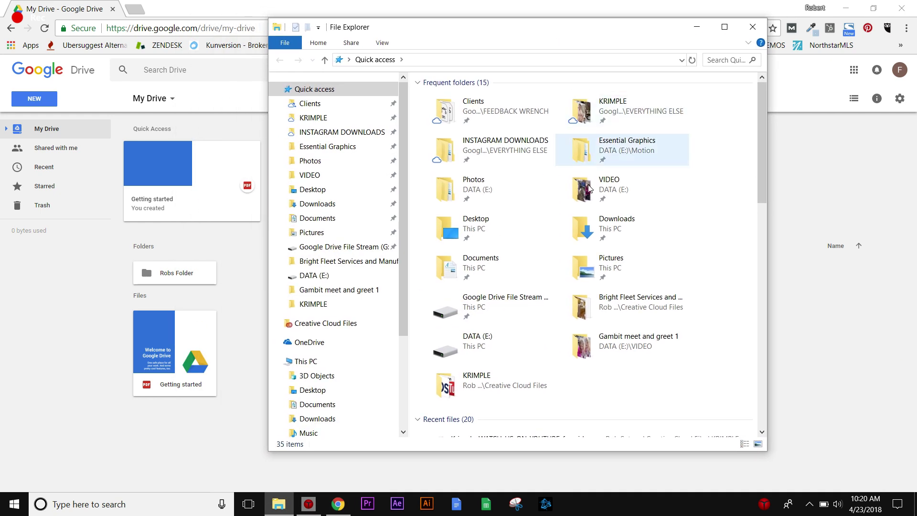
click(334, 162)
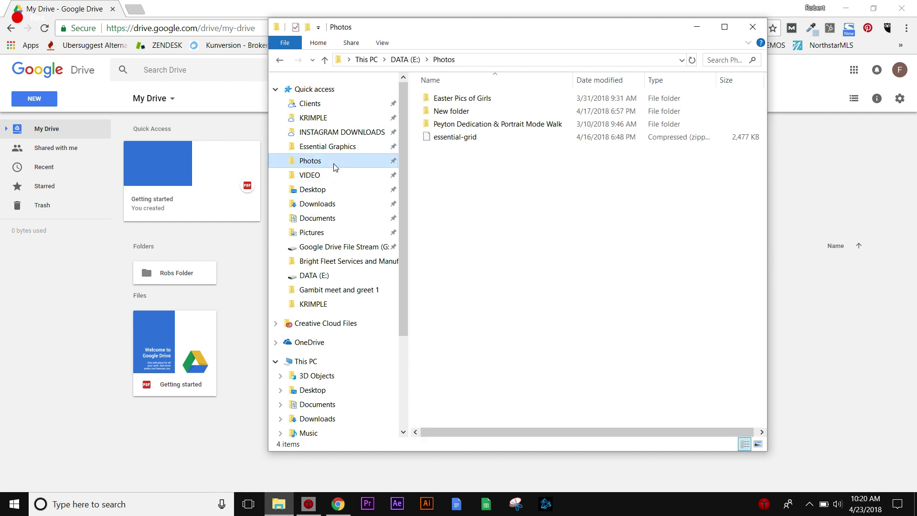
click(467, 139)
right_click(465, 138)
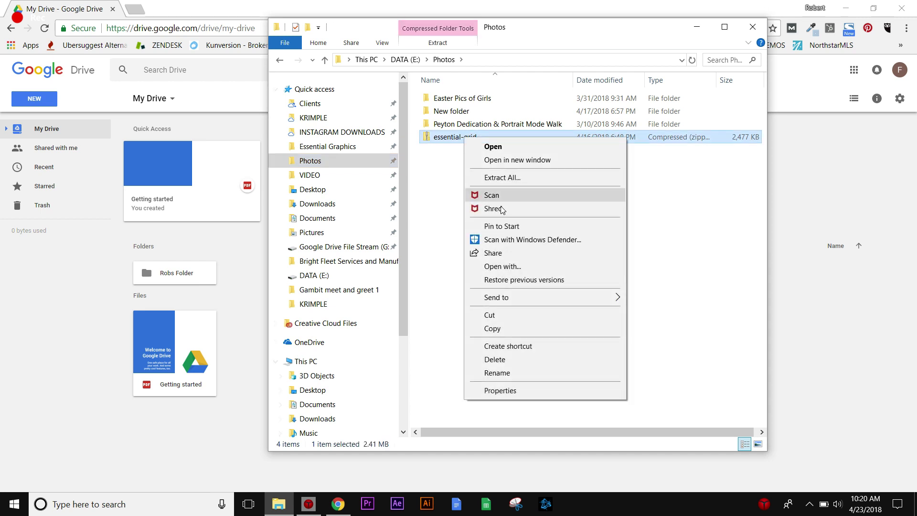
click(516, 314)
click(339, 150)
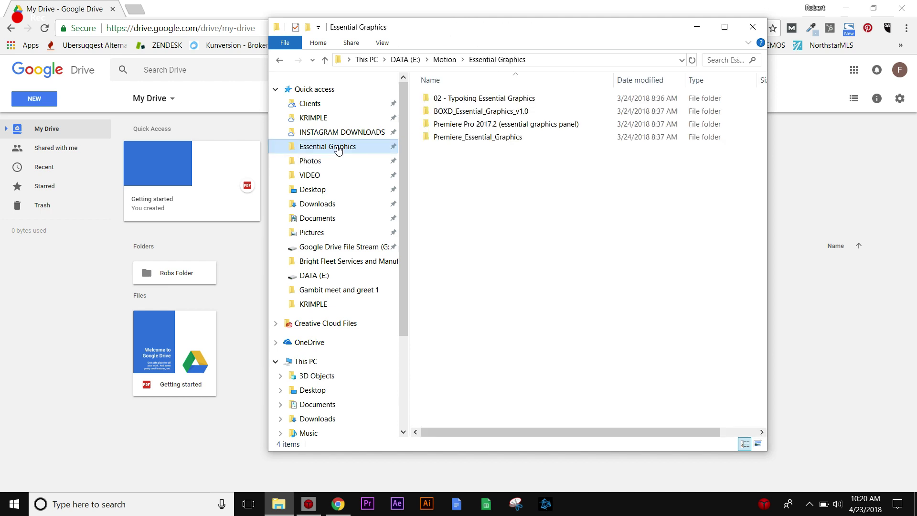
right_click(567, 214)
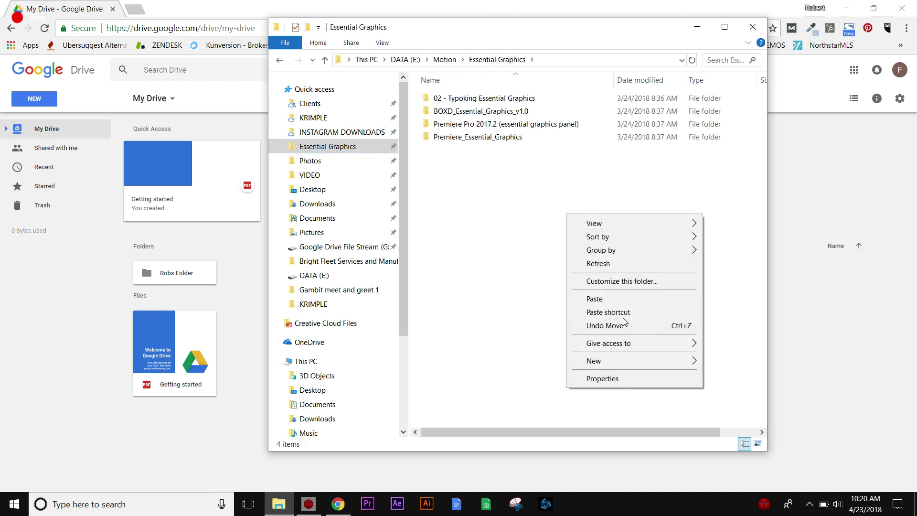
click(622, 300)
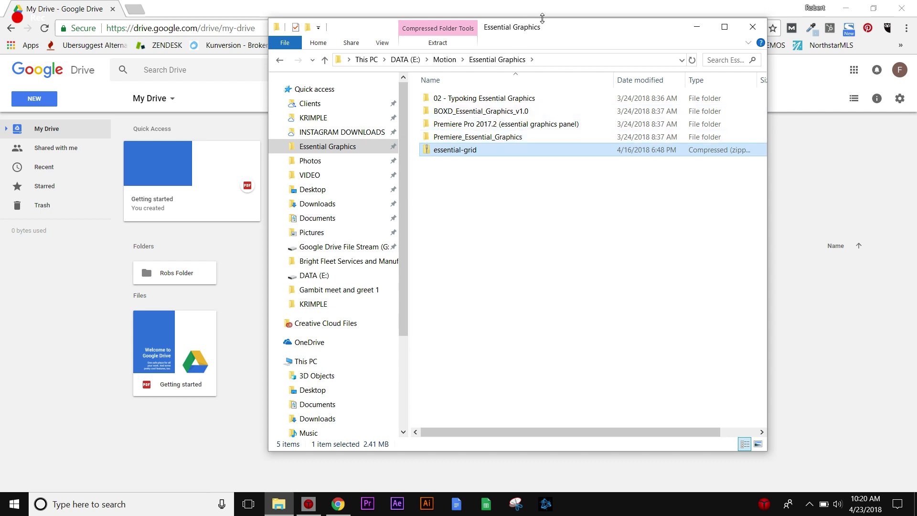
Shift the File Explorer window to the right and bring Google Drive forward.
drag(542, 19, 600, 35)
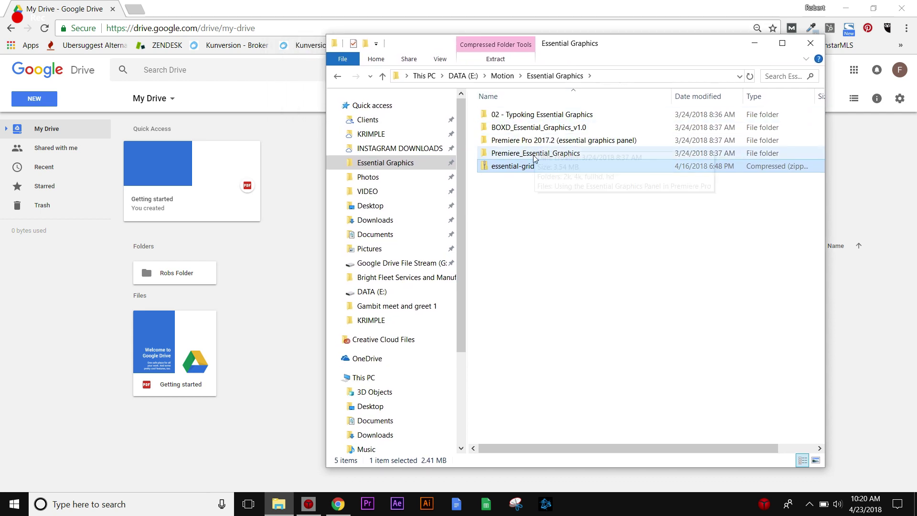
drag(521, 166, 590, 239)
drag(603, 44, 681, 46)
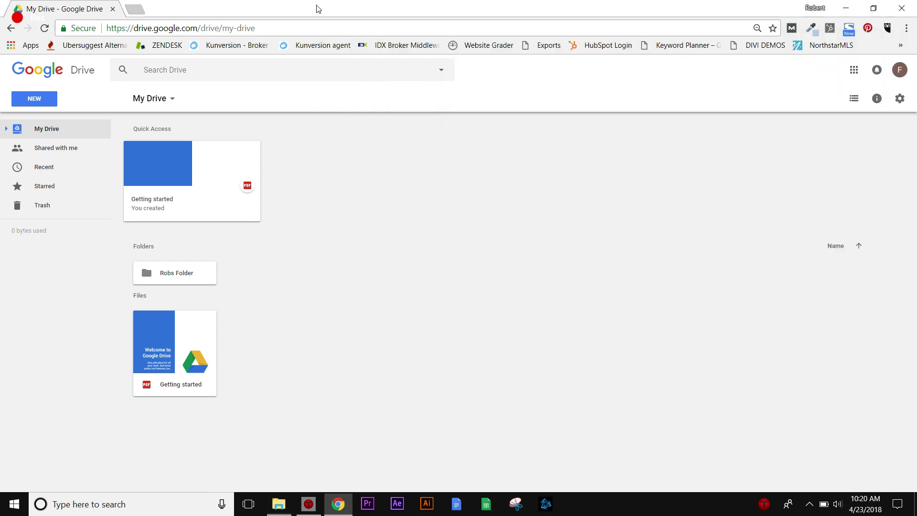
click(308, 18)
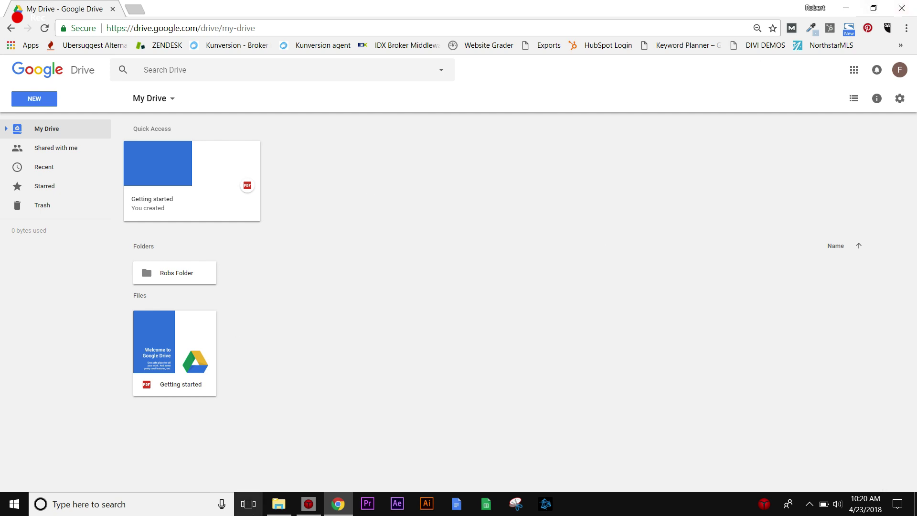
Try dropping the essential-grid zip into My Drive, then arrange the browser and folder windows side by side.
click(278, 504)
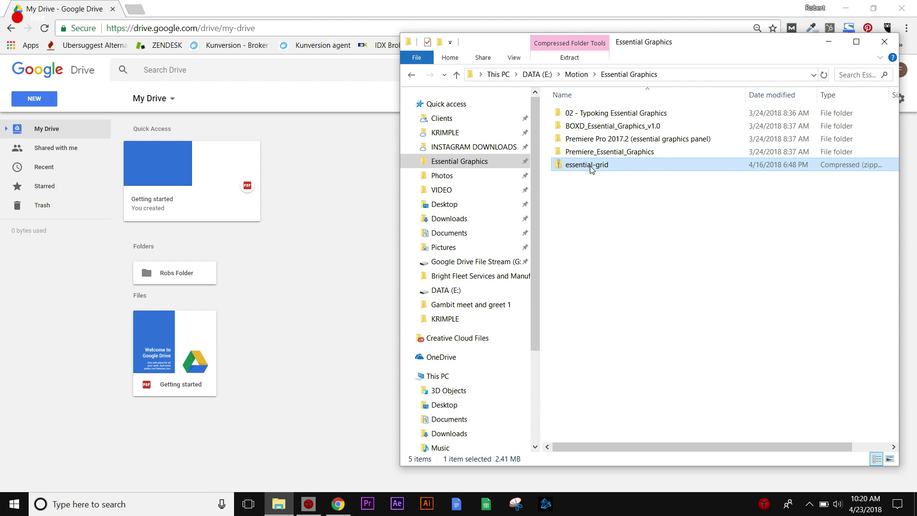
drag(591, 168, 666, 196)
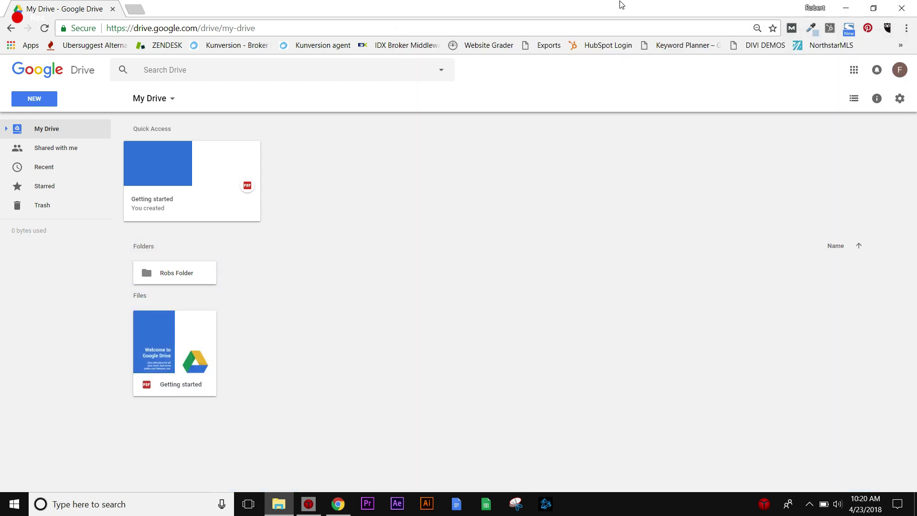
click(873, 9)
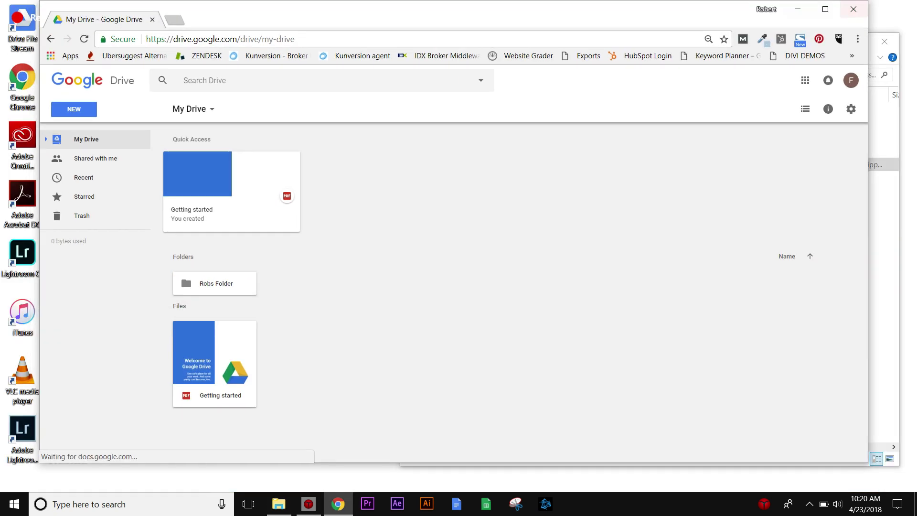
drag(555, 10, 542, 13)
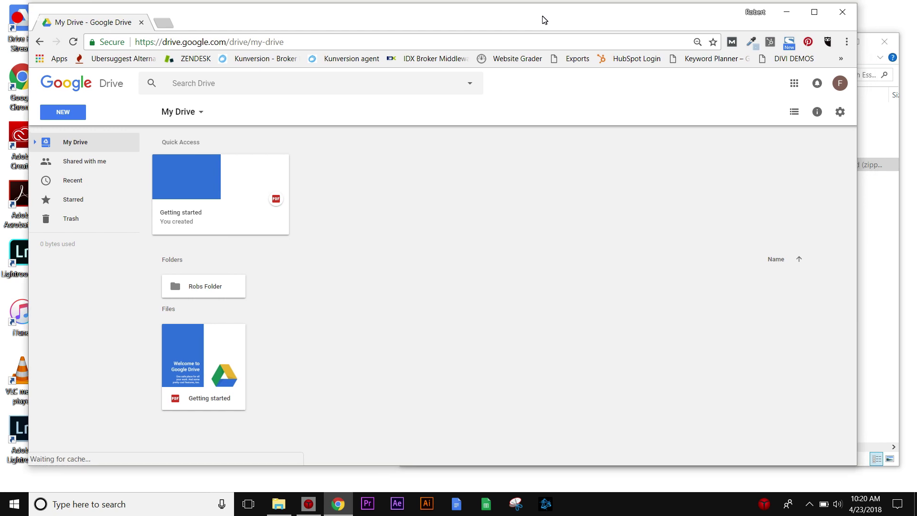
click(864, 164)
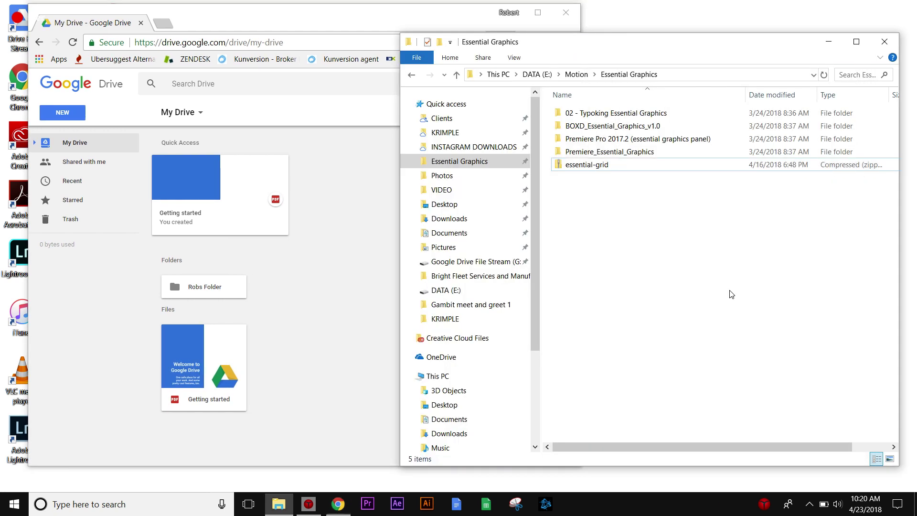
drag(676, 42, 692, 29)
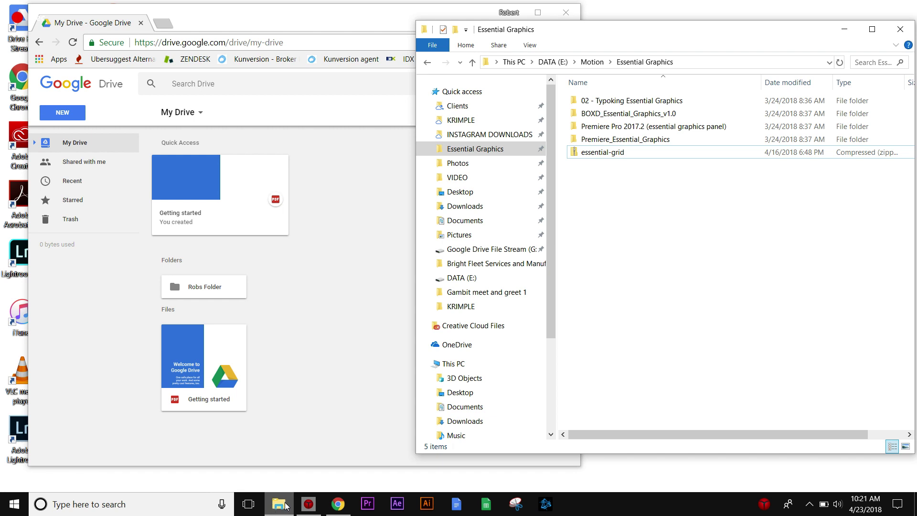
Drag Rob and Kids.jpg from the Pictures folder onto My Drive.
mouse_move(286, 507)
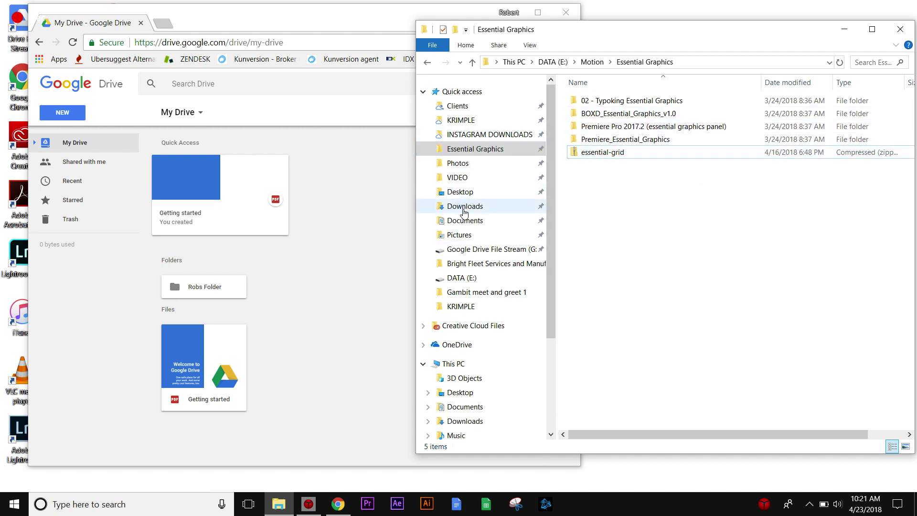
click(464, 235)
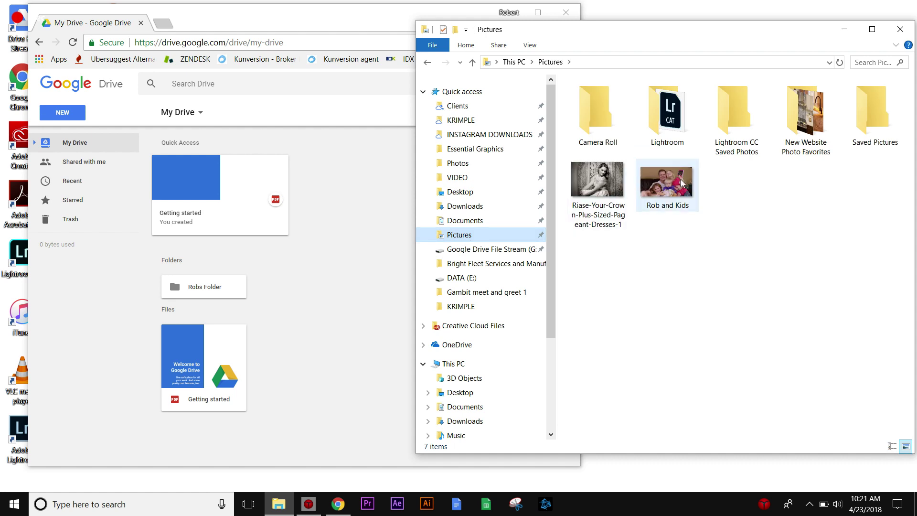
drag(683, 183, 290, 362)
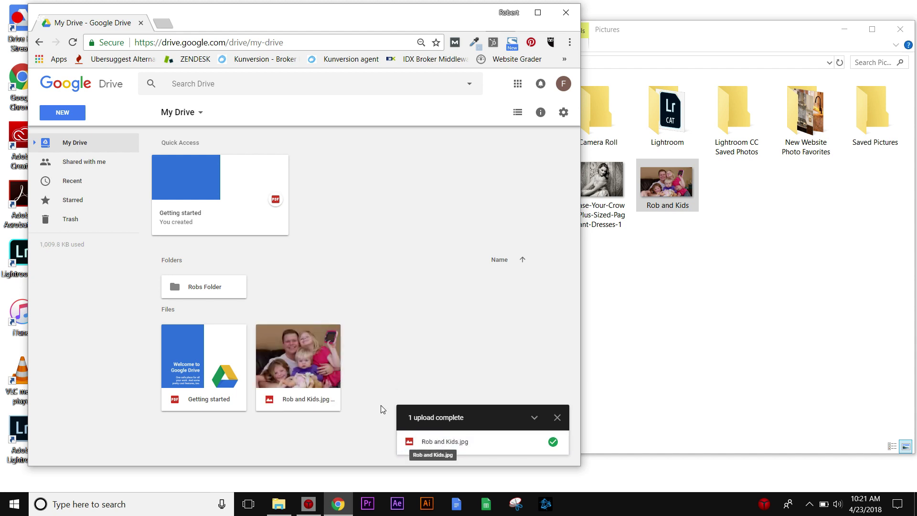
Preview Rob and Kids.jpg full size, then return to My Drive and deselect it.
double_click(296, 347)
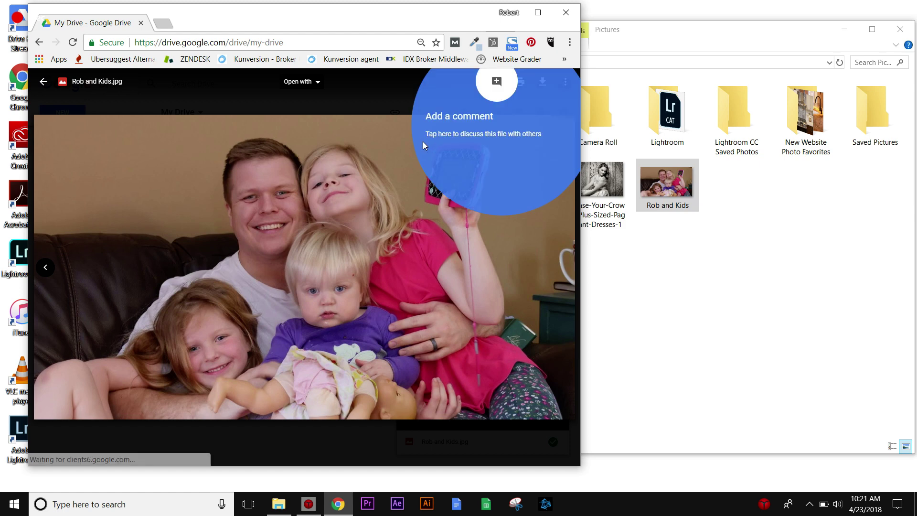
click(44, 82)
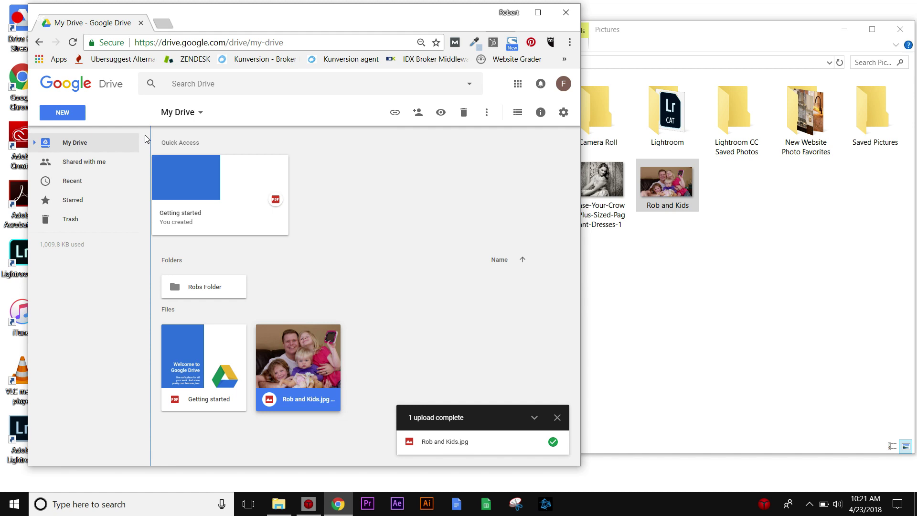
click(73, 144)
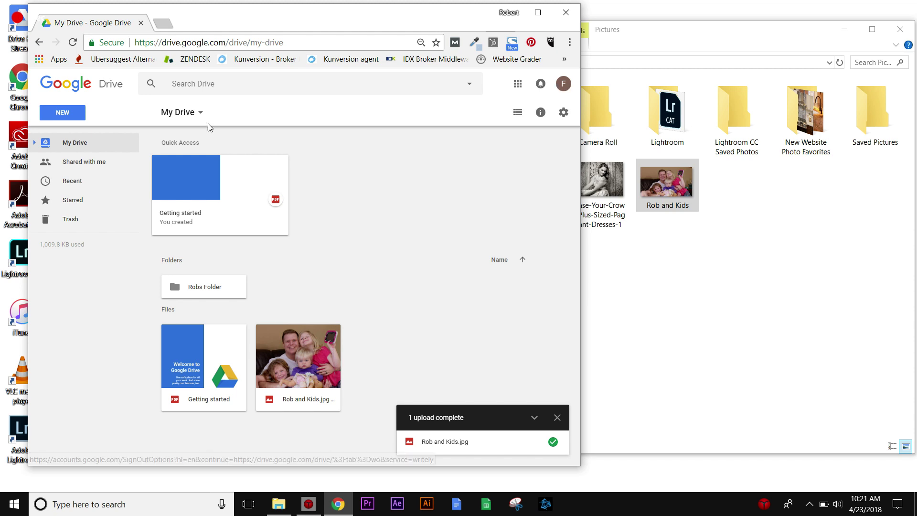
Switch to Shared with me, closing the McAfee expiry popup along the way.
click(88, 161)
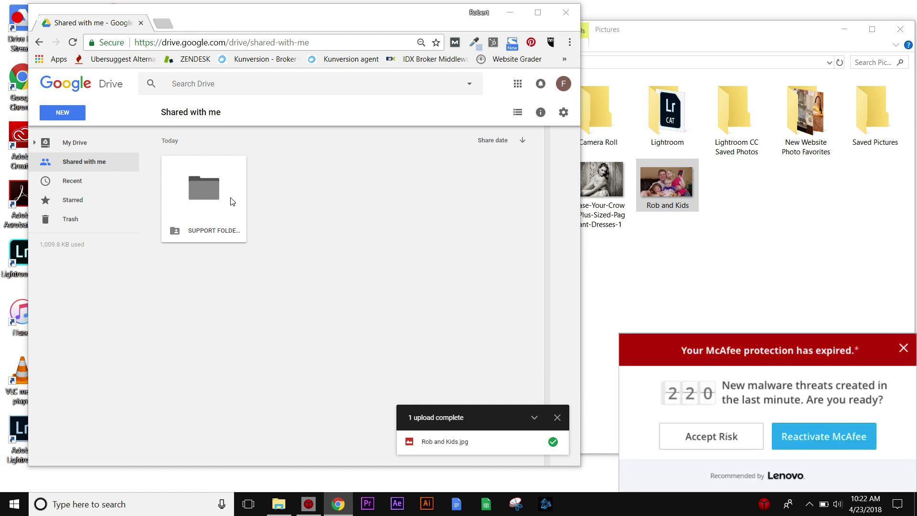
click(909, 352)
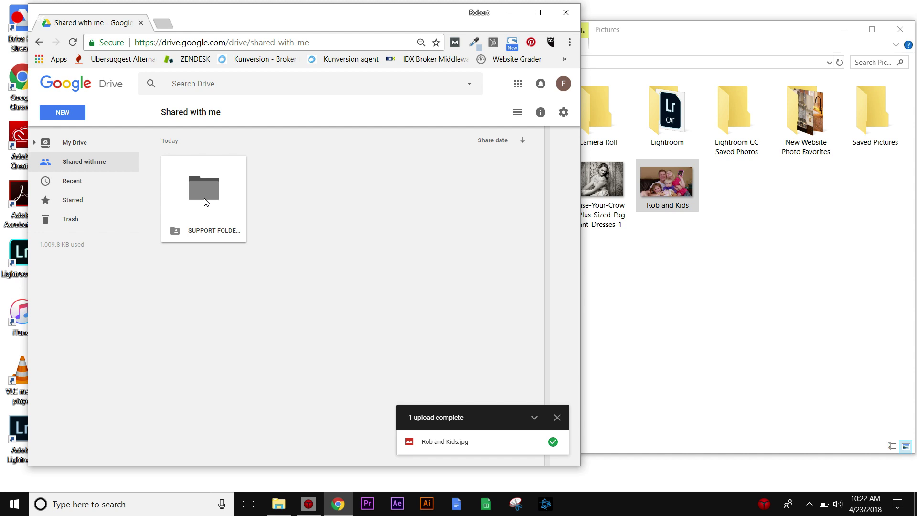
click(67, 143)
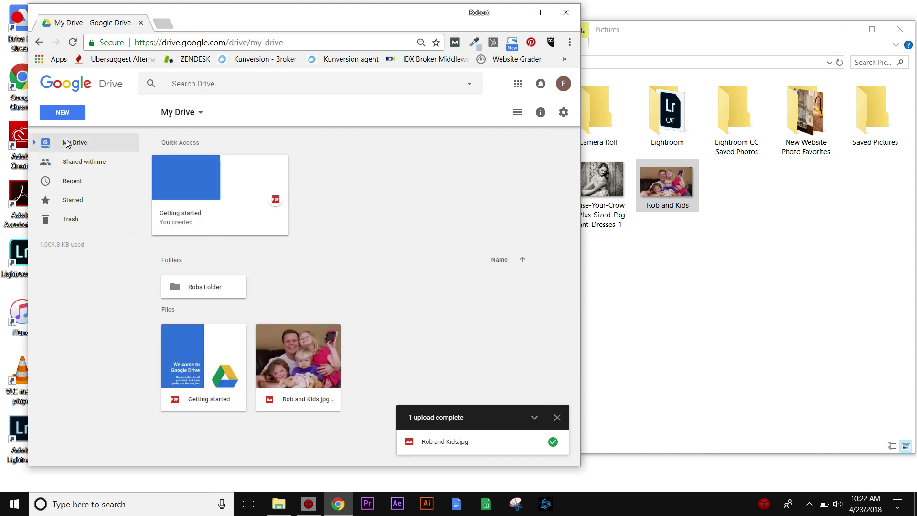
click(76, 162)
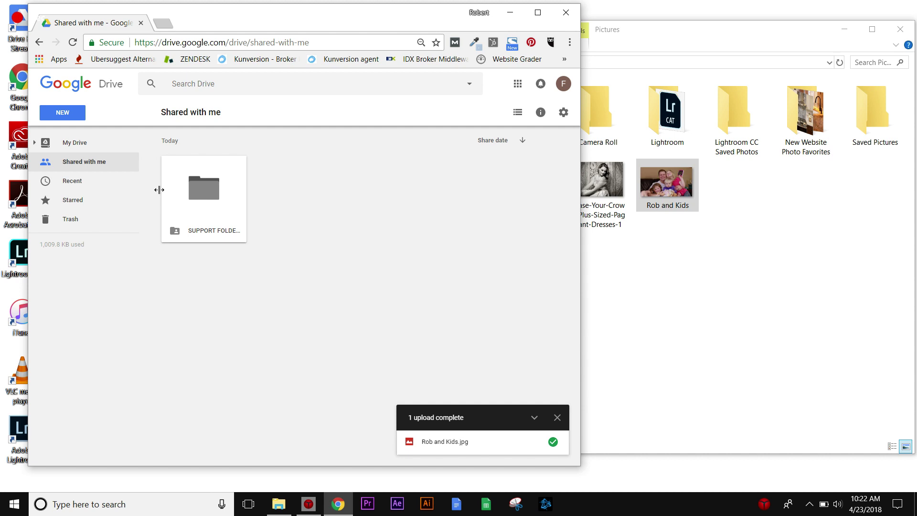
Open SUPPORT FOLDER and drag Rob and Kids.jpg from Pictures into it.
double_click(212, 196)
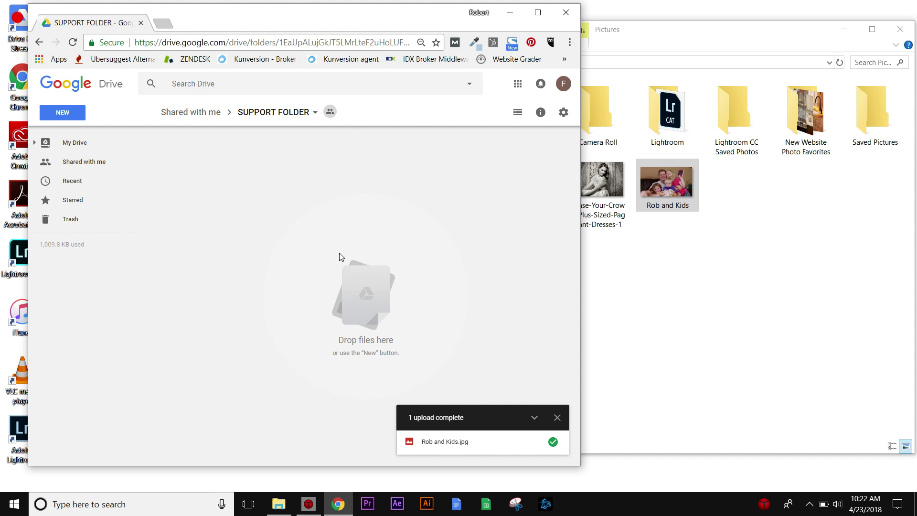
click(807, 304)
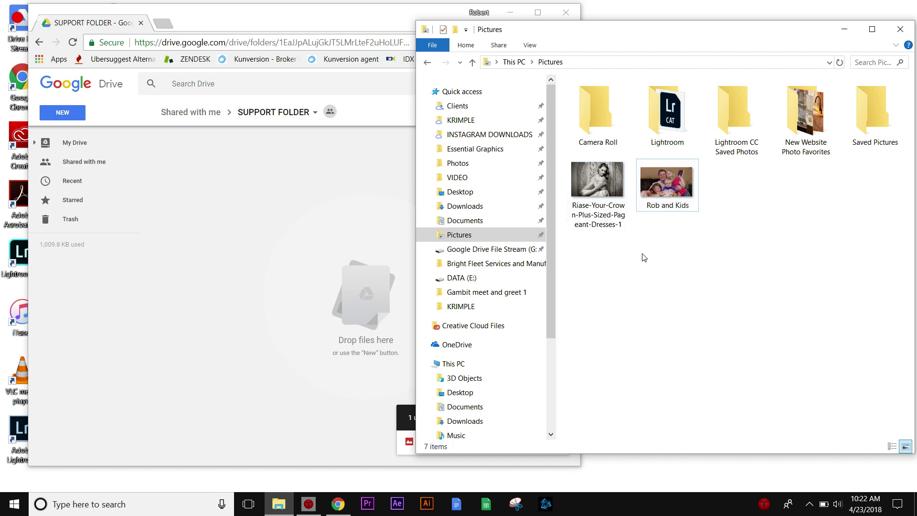
drag(668, 184, 305, 248)
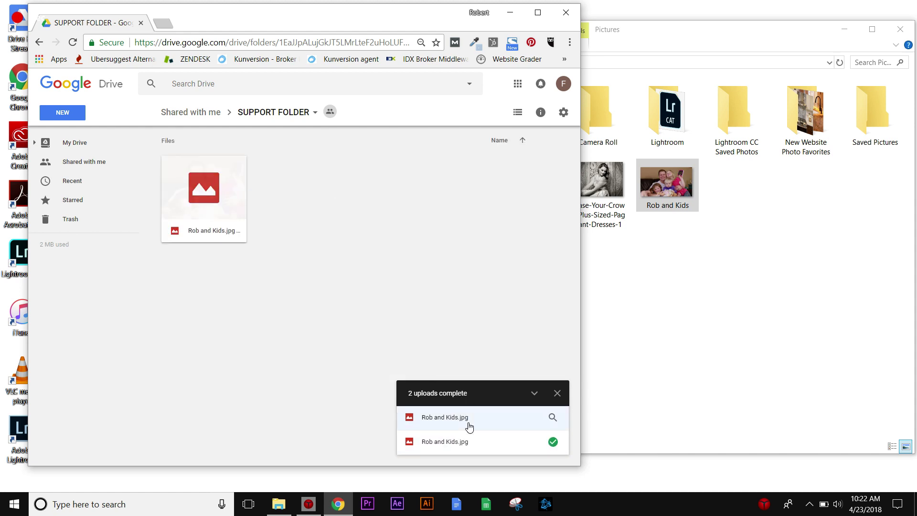
Preview the uploaded photo full size, then return to the folder and deselect it.
double_click(208, 194)
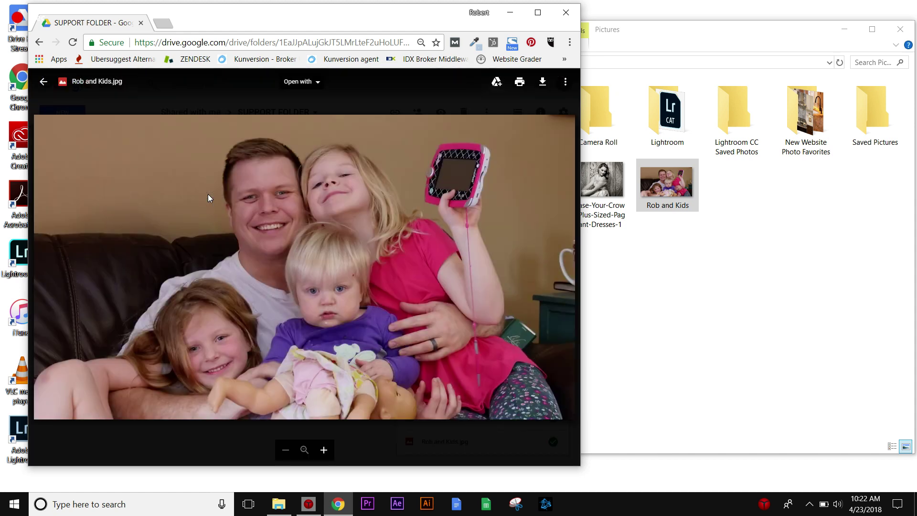
click(44, 81)
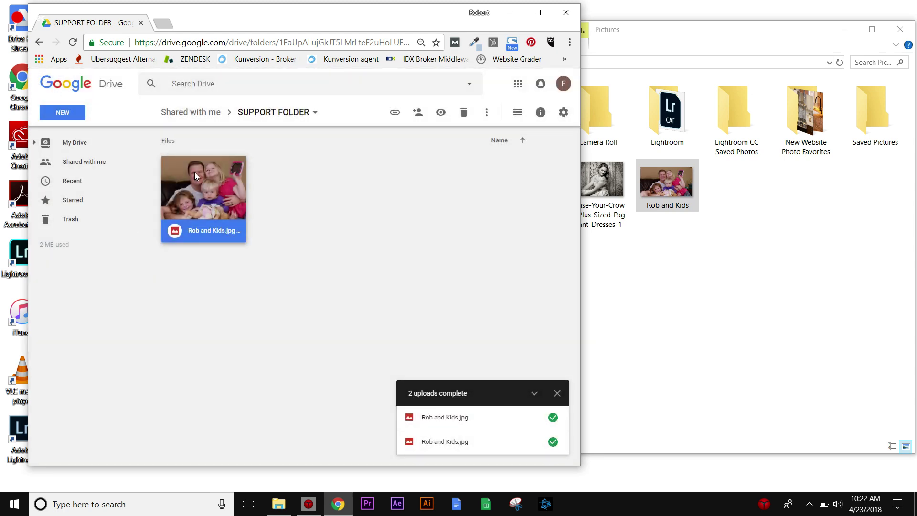
click(378, 223)
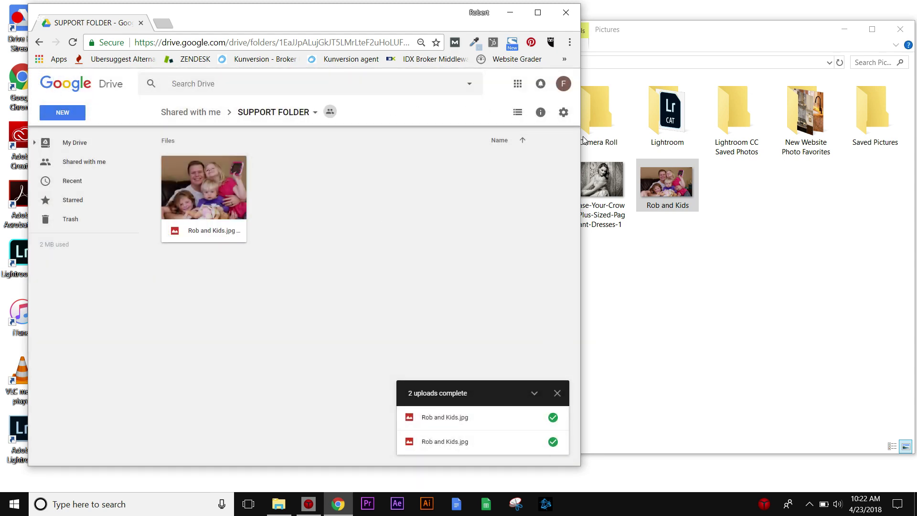
Widen the browser window and reopen SUPPORT FOLDER from Shared with me.
drag(583, 136, 734, 164)
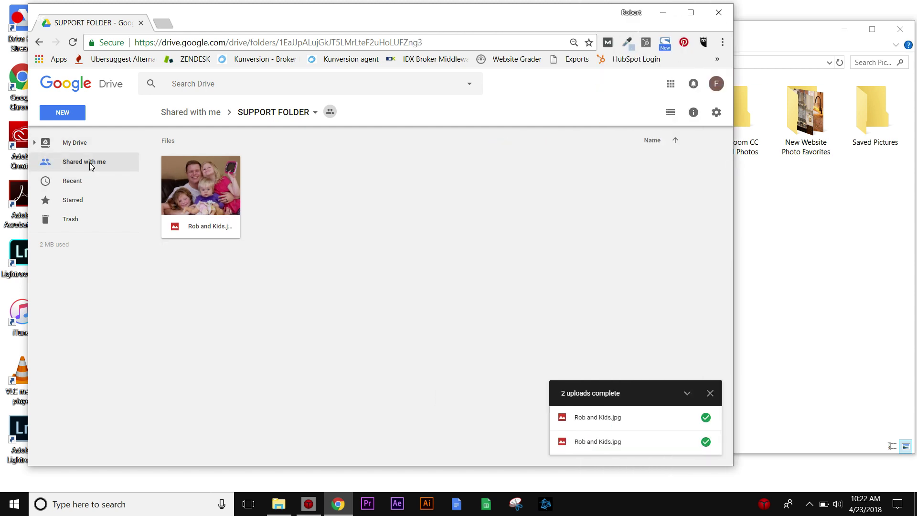
click(91, 165)
double_click(215, 191)
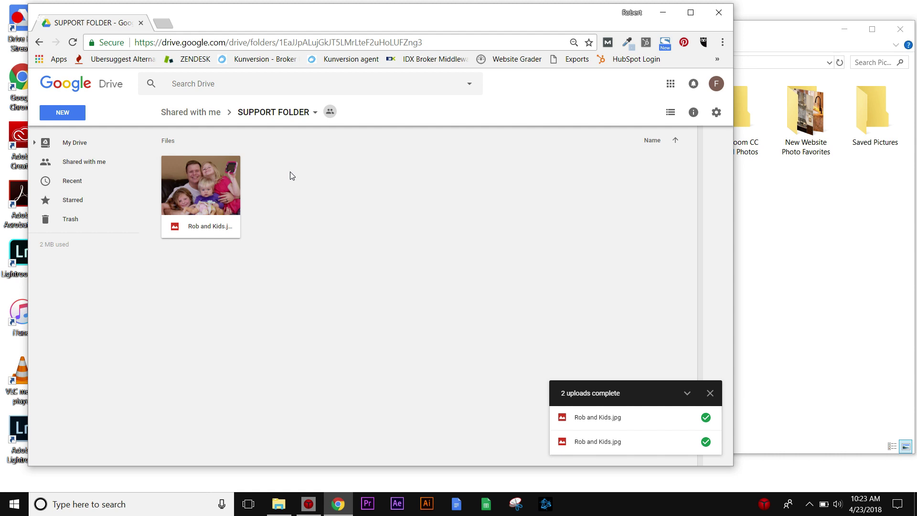
click(202, 184)
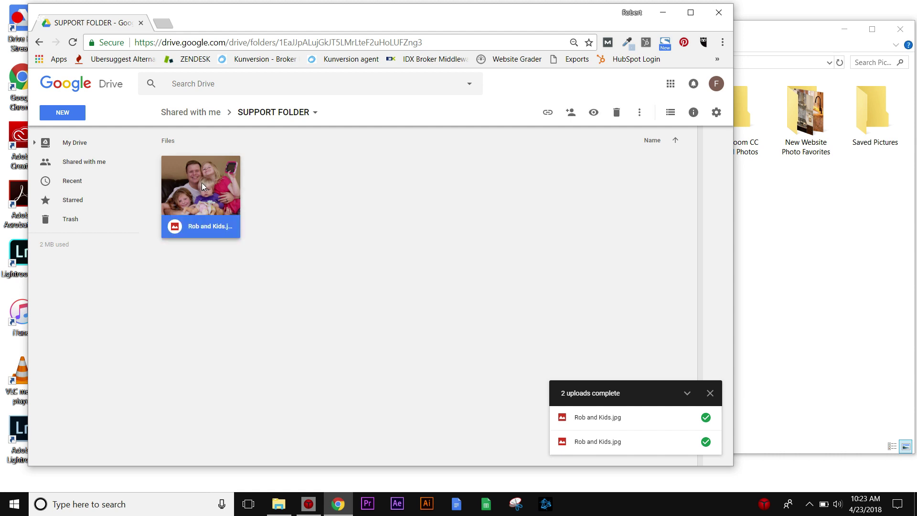
click(315, 196)
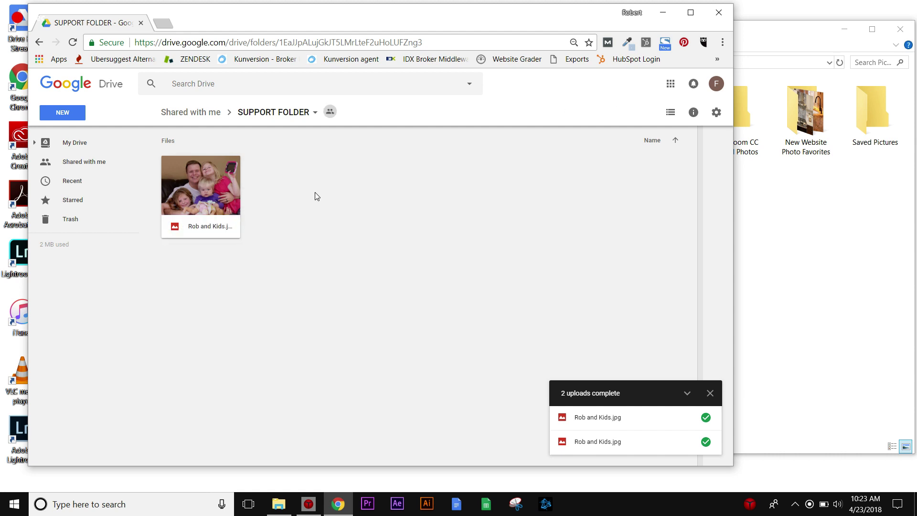
right_click(300, 186)
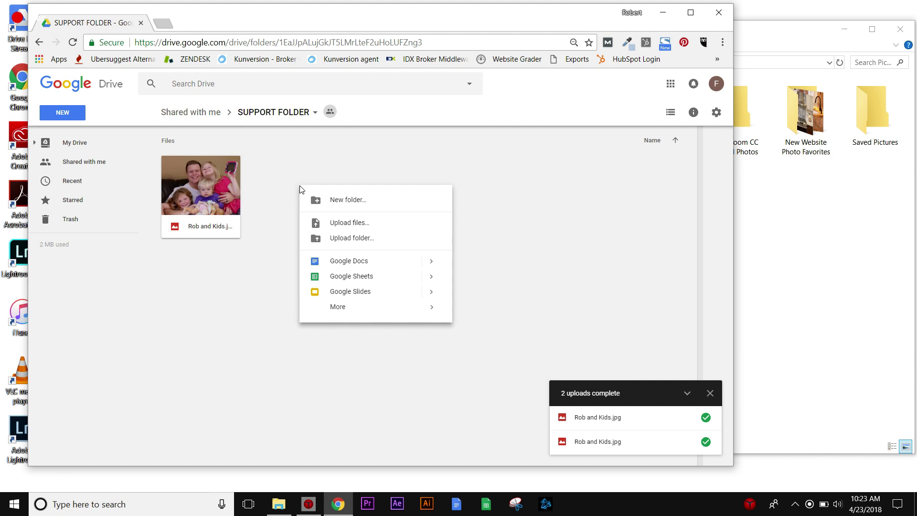
click(286, 179)
right_click(287, 179)
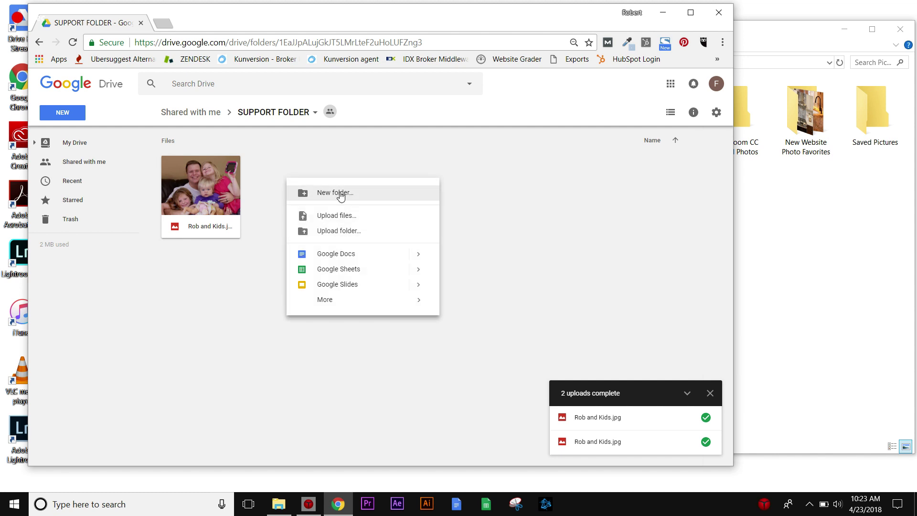
key(Escape)
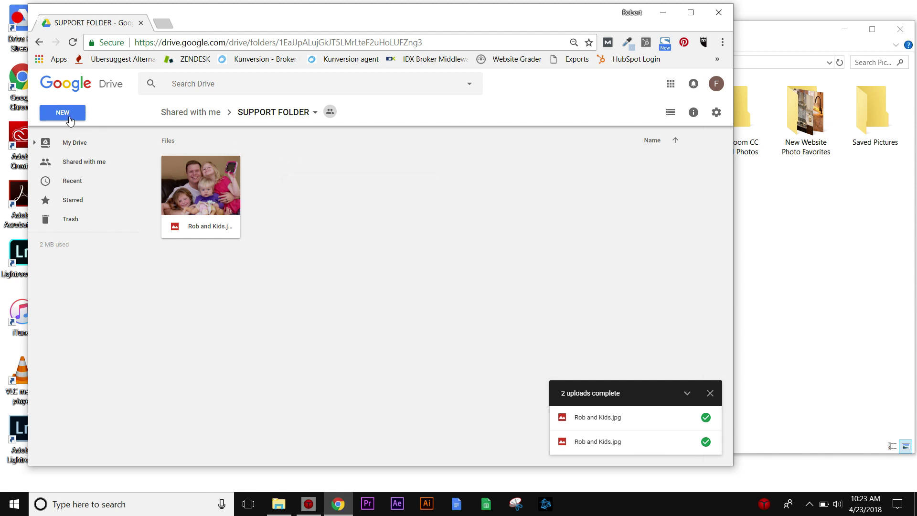
click(63, 113)
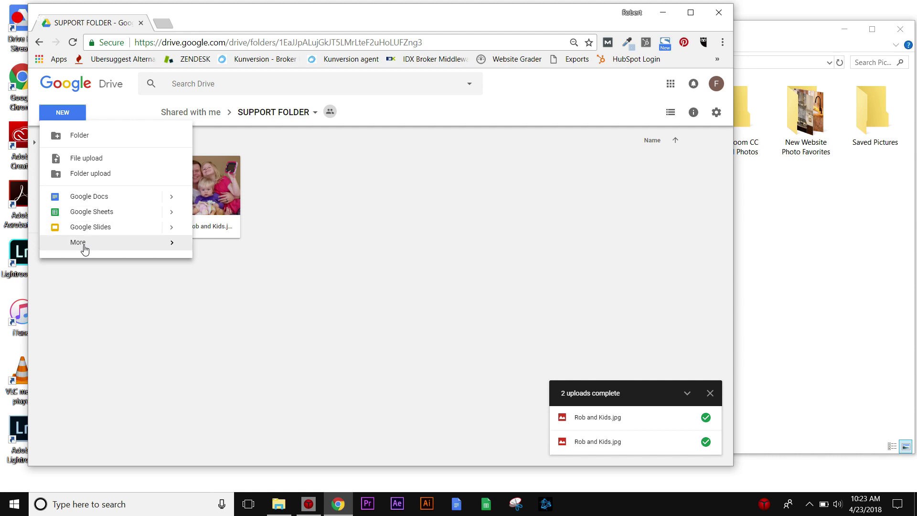
mouse_move(84, 243)
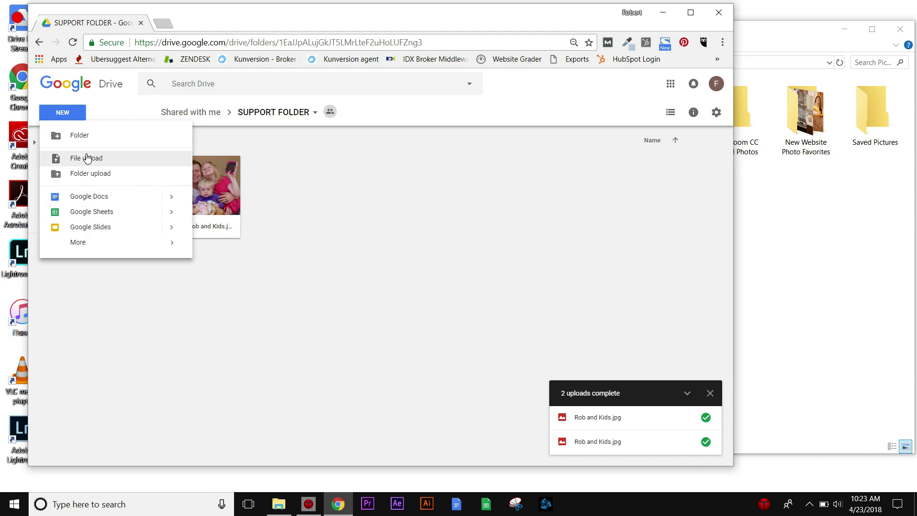
Close the new-items menu and the '2 uploads complete' notice.
click(421, 239)
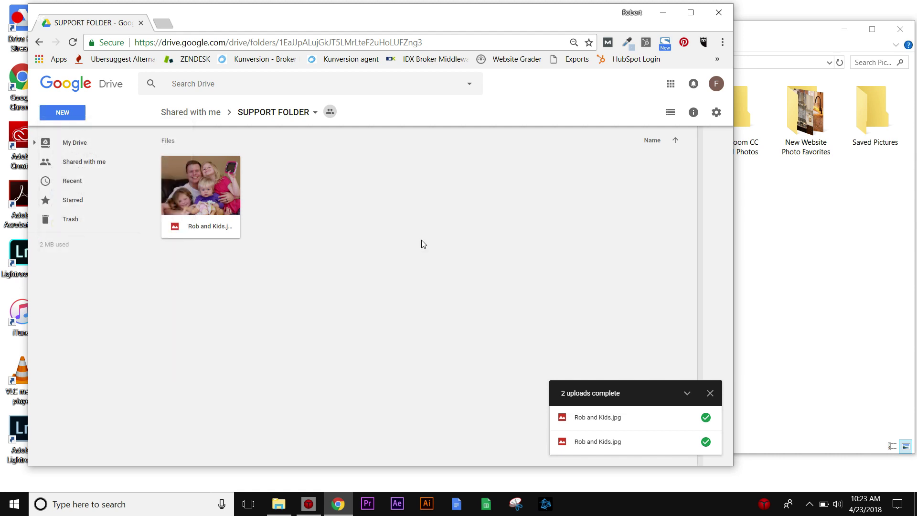
click(710, 393)
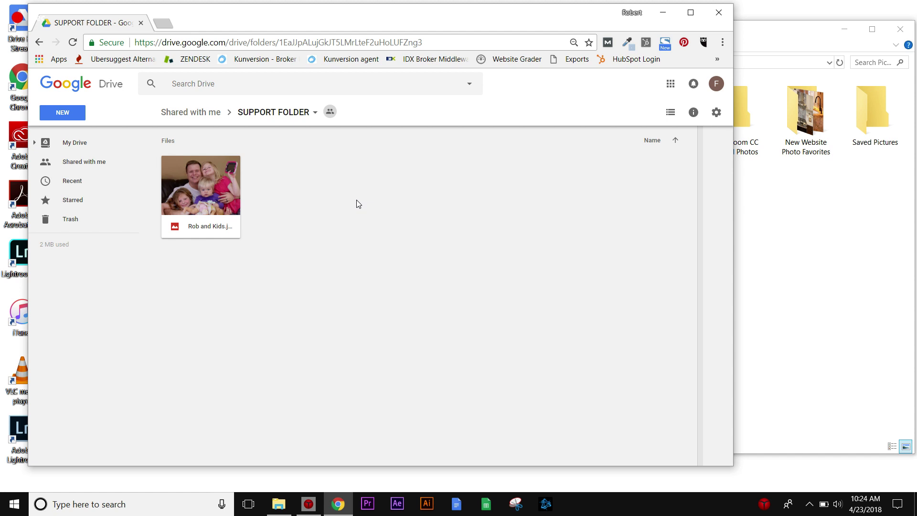
key(super+f)
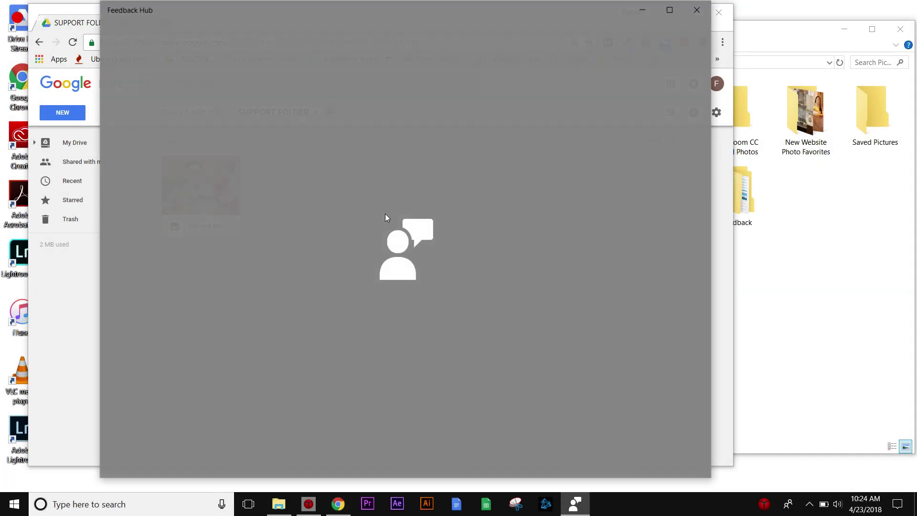
key(super+g)
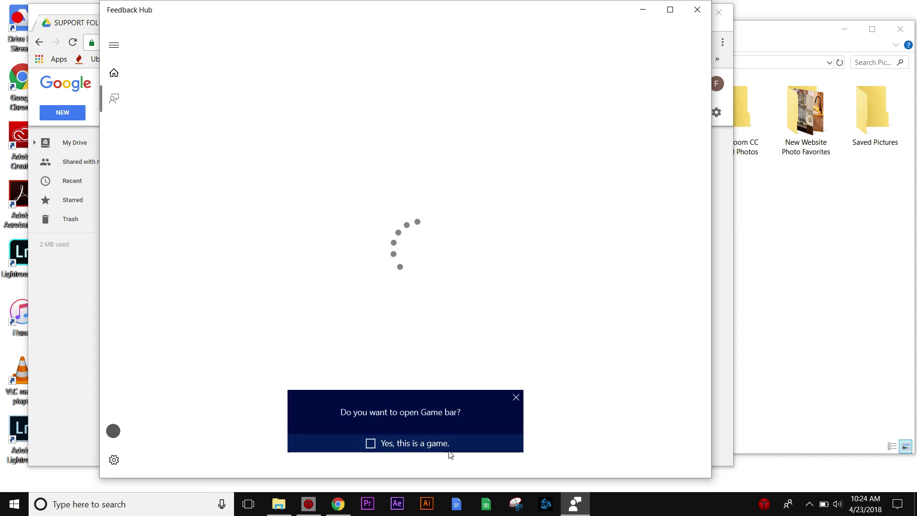
click(517, 400)
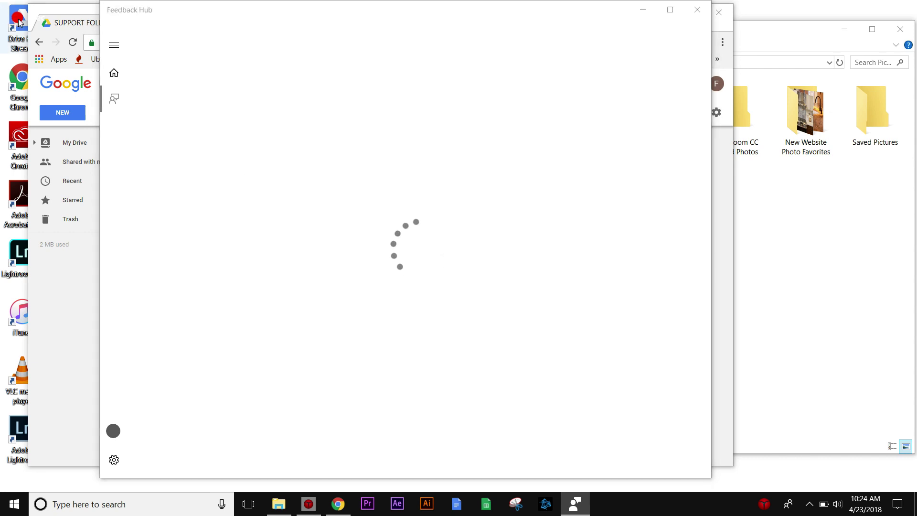
click(27, 46)
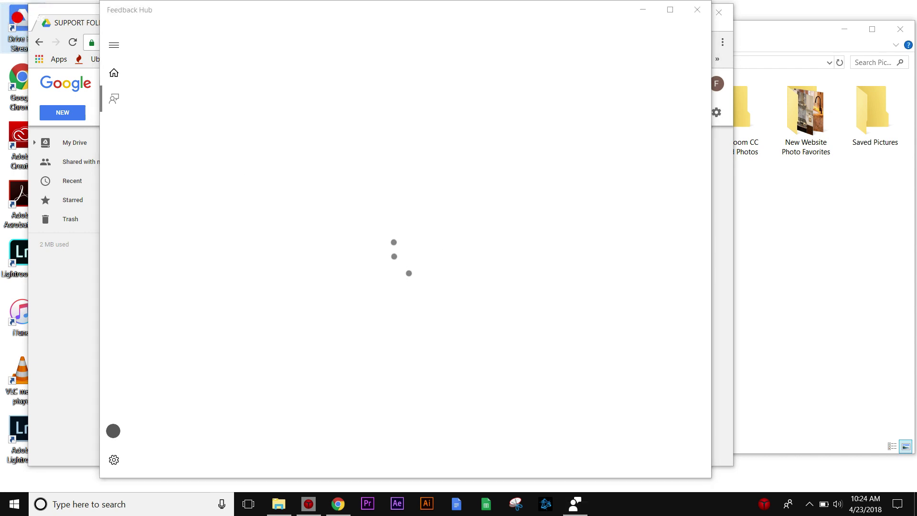
click(764, 507)
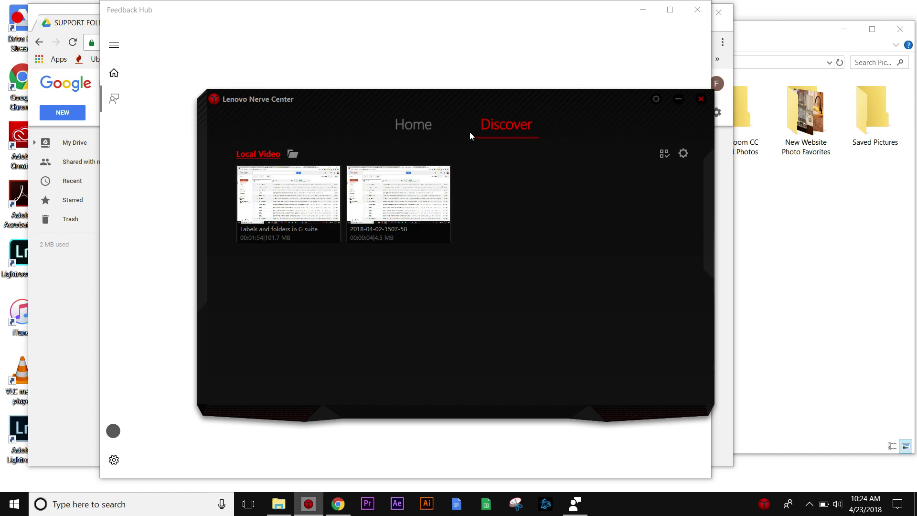
click(425, 454)
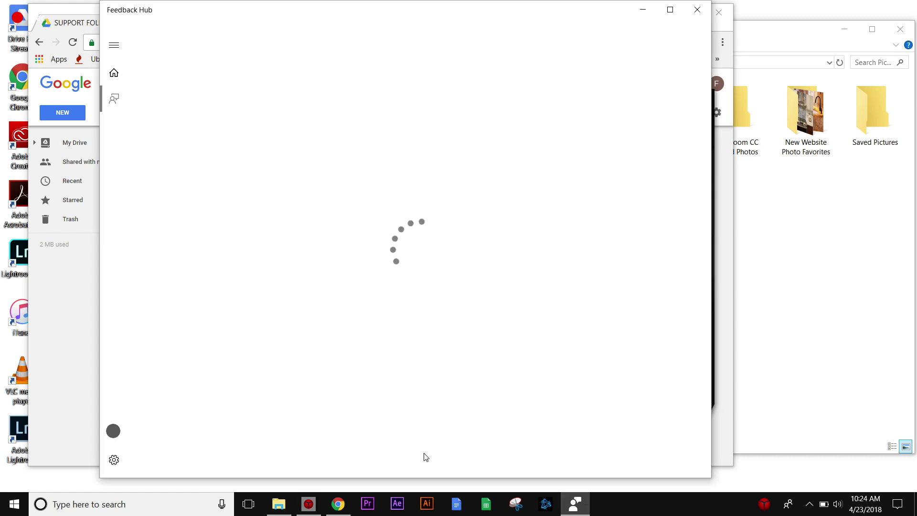
click(697, 11)
click(167, 337)
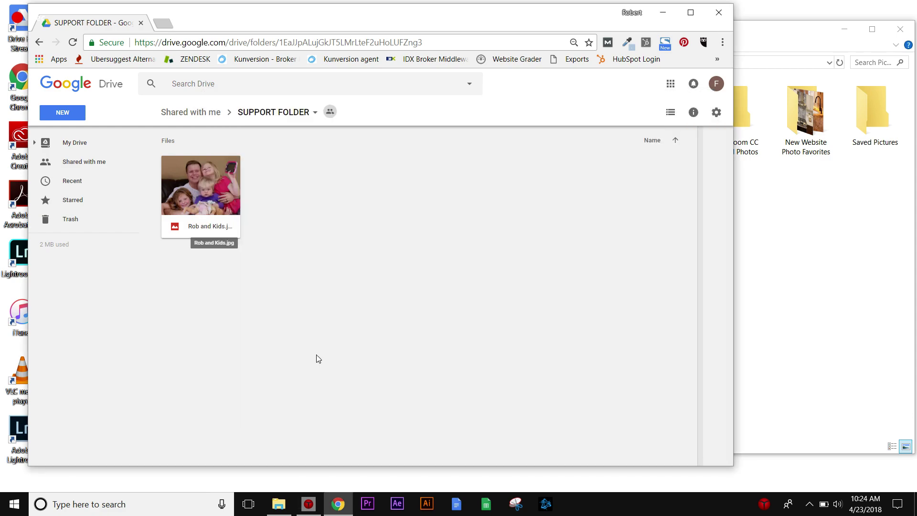